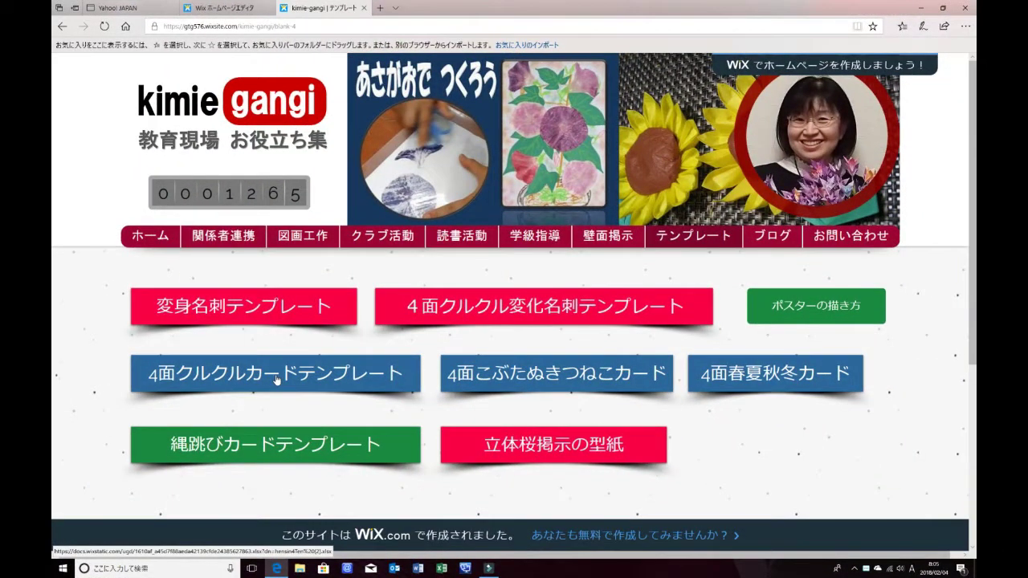
Download the 4面クルクルカードテンプレート workbook, hensin4Ten (2).xlsx, from the Wix template page
click(276, 380)
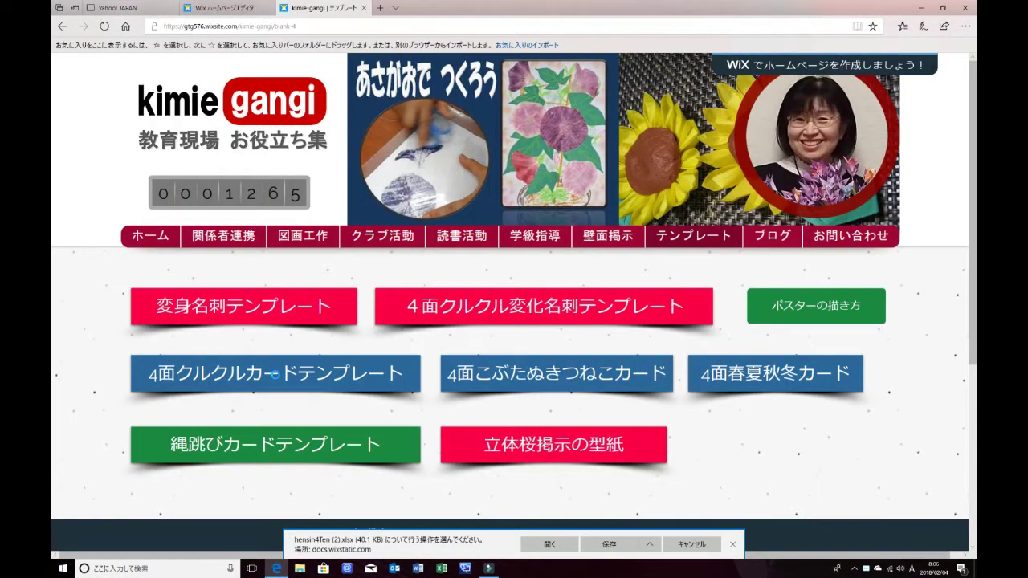
Open the downloaded workbook with editing enabled and fill panel 1's cells light blue
click(550, 545)
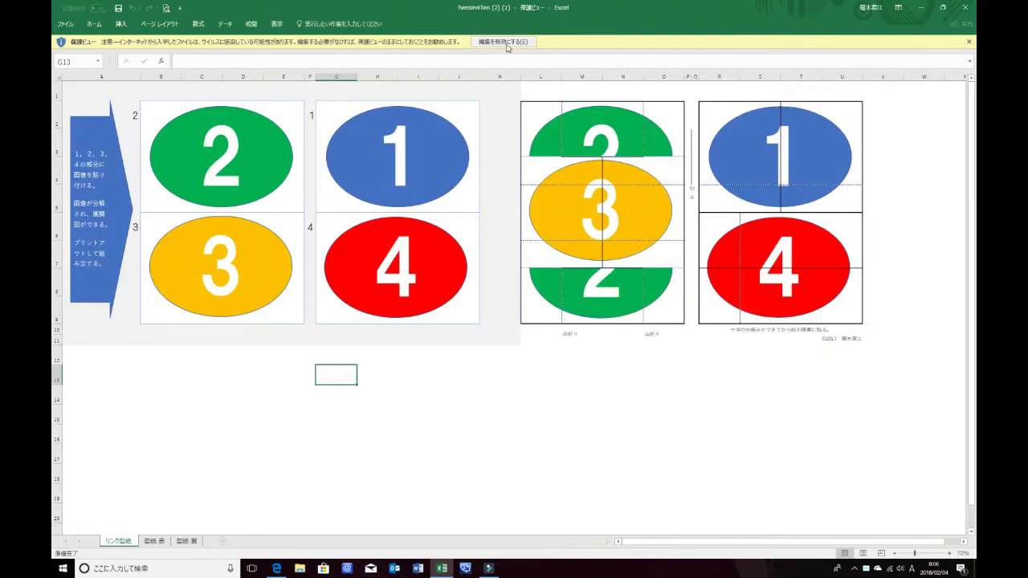
click(506, 43)
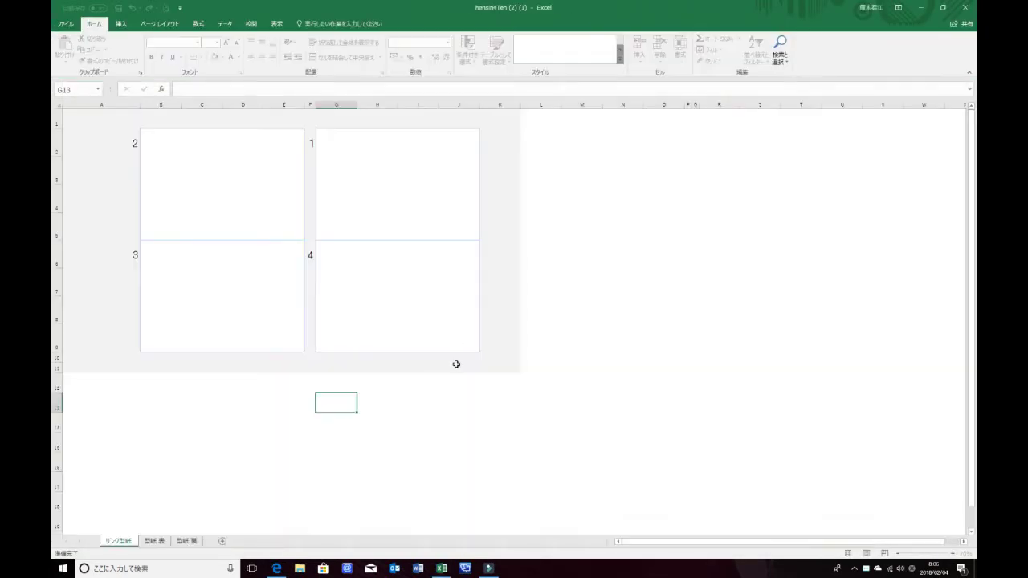
drag(347, 156, 454, 236)
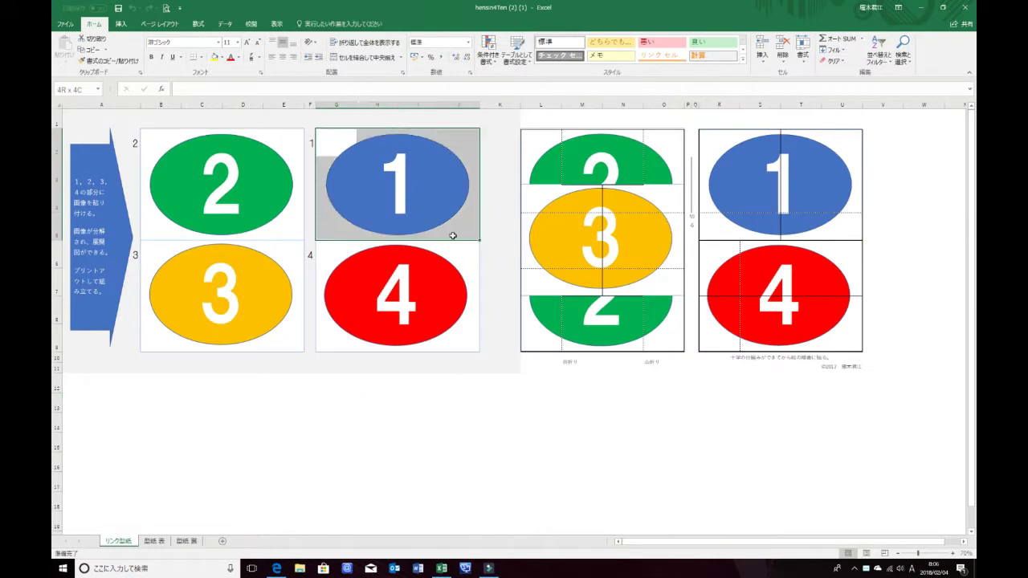
click(221, 57)
click(258, 109)
Fill panels 2, 3 and 4 light green, yellow and light pink, and delete the blue 1 image
drag(278, 156, 153, 225)
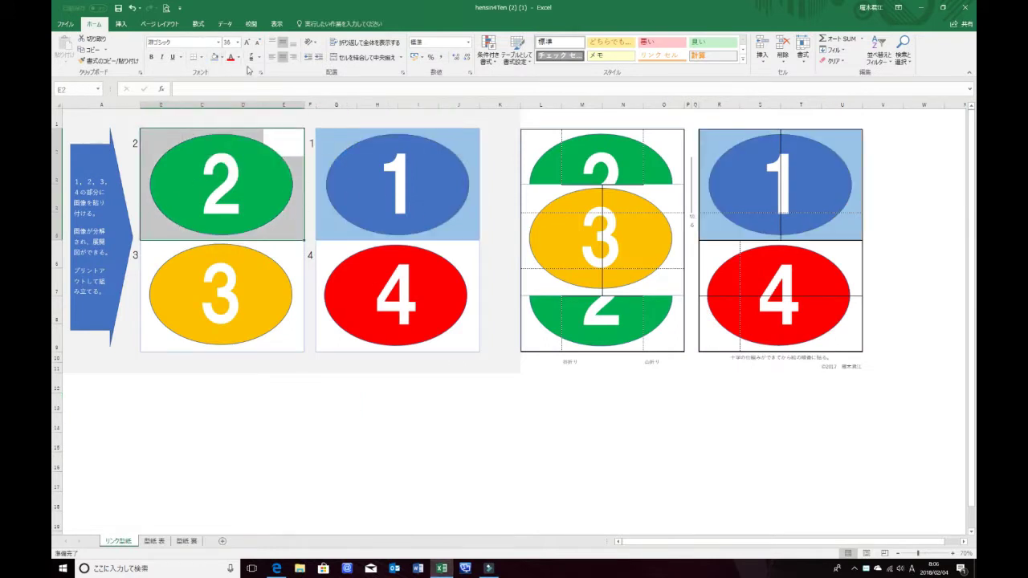
click(222, 57)
click(246, 129)
drag(281, 257, 152, 342)
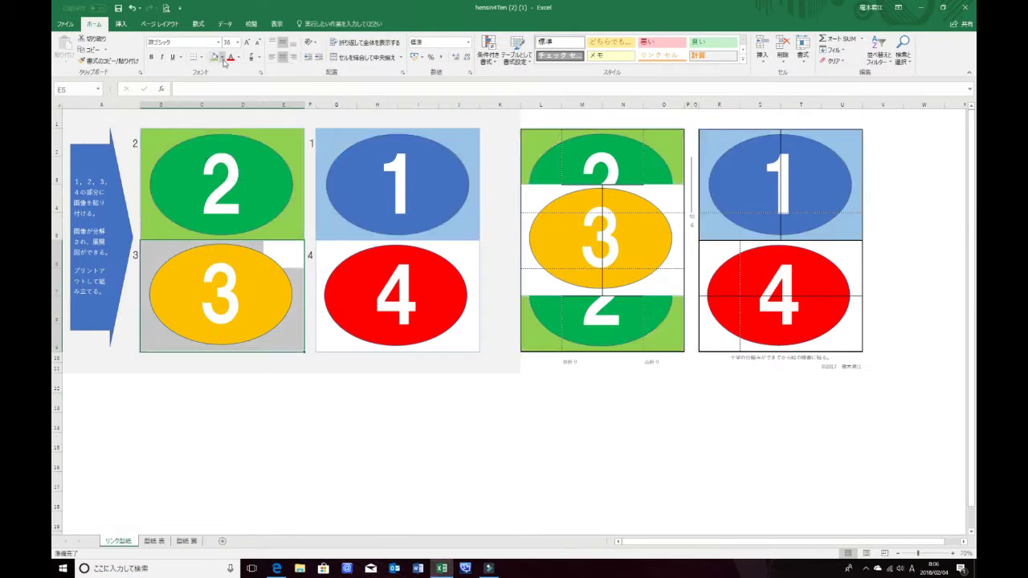
click(222, 57)
click(235, 133)
drag(322, 249, 474, 345)
click(222, 57)
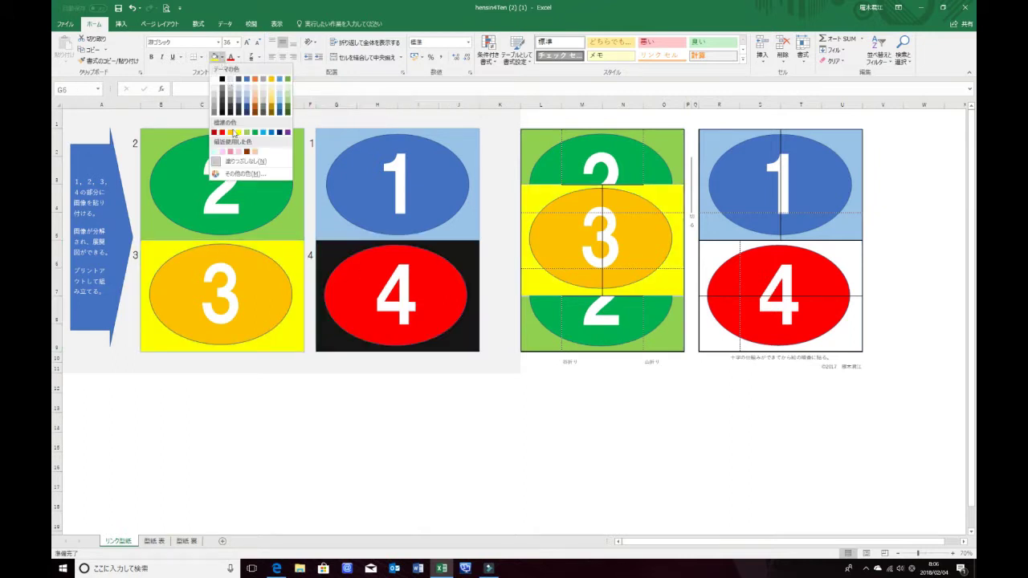
click(223, 151)
click(431, 199)
key(Delete)
Delete the green 2, yellow 3 and red 4 circle images
click(264, 210)
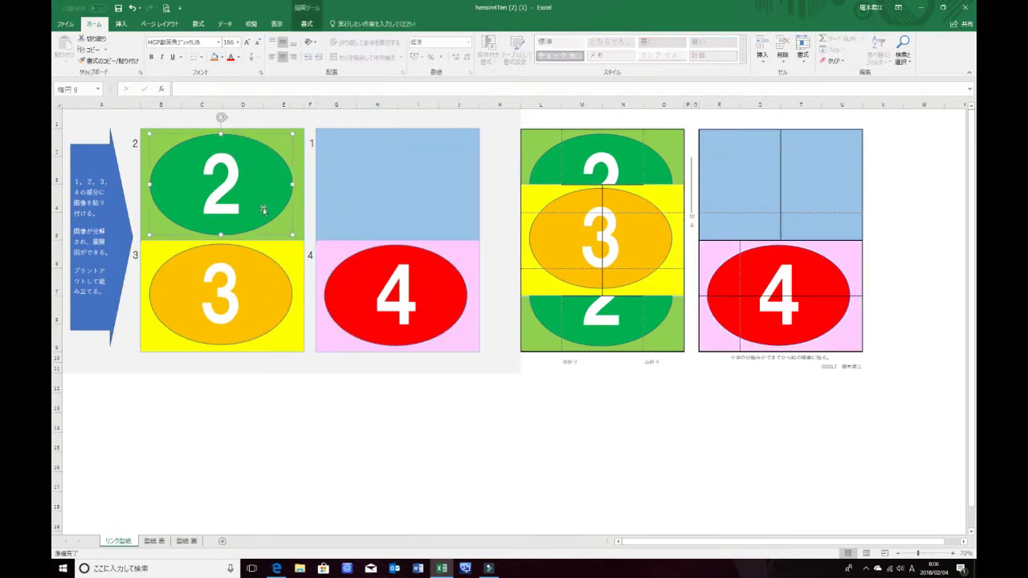
key(Delete)
click(271, 280)
ctrl+click(341, 265)
key(Delete)
Enter the numbers 1 through 8 in the first two rows of the blue panel's grid
click(336, 142)
text(1)
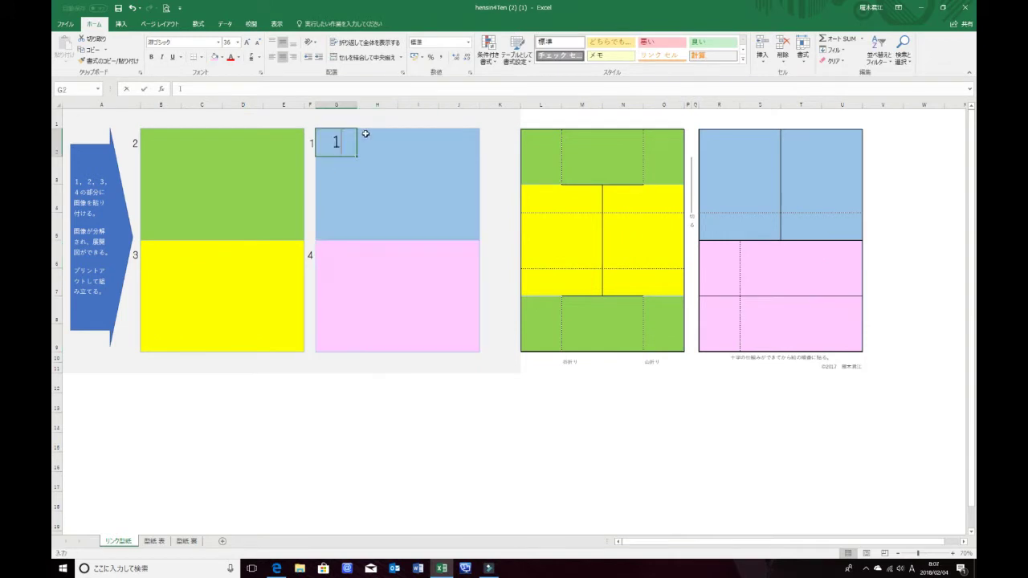
click(379, 138)
text(2)
click(425, 142)
text(3)
click(466, 143)
text(4)
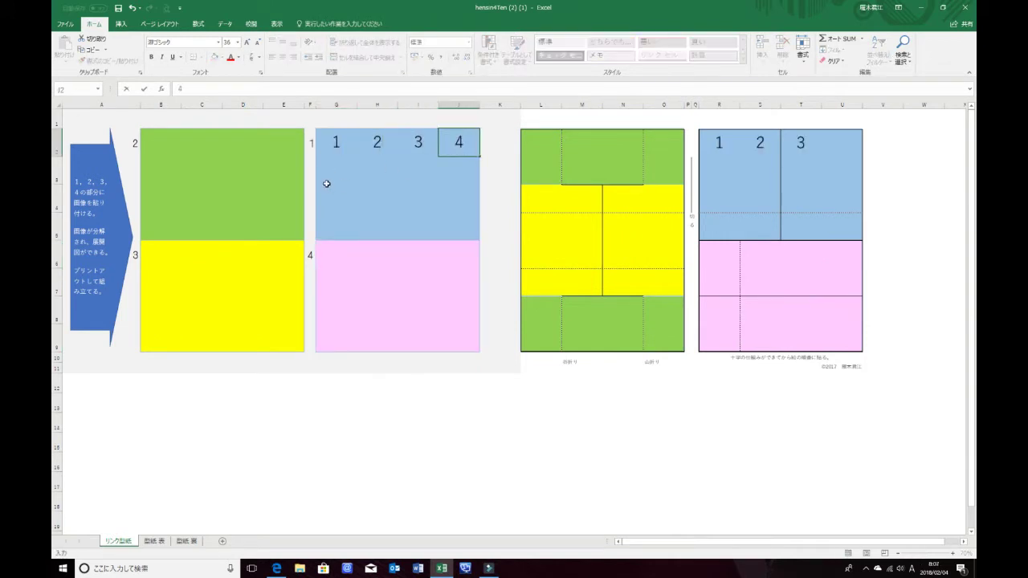
click(336, 169)
text(5)
click(378, 169)
text(6)
click(418, 169)
text(7)
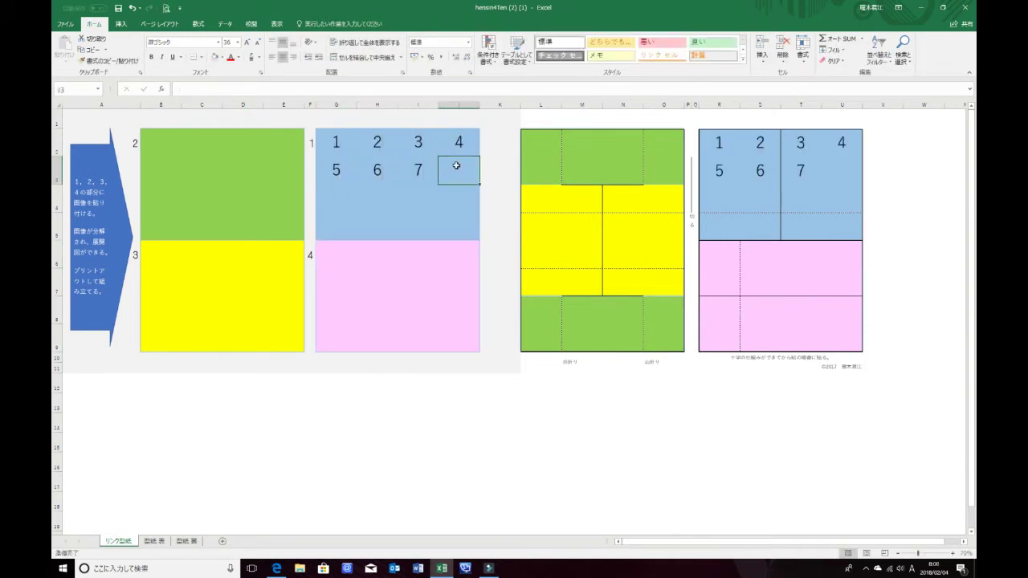
text(8)
Enter the numbers 9 through 14 in the grid's third and fourth rows
click(338, 200)
text(9)
click(378, 197)
text(10)
click(414, 200)
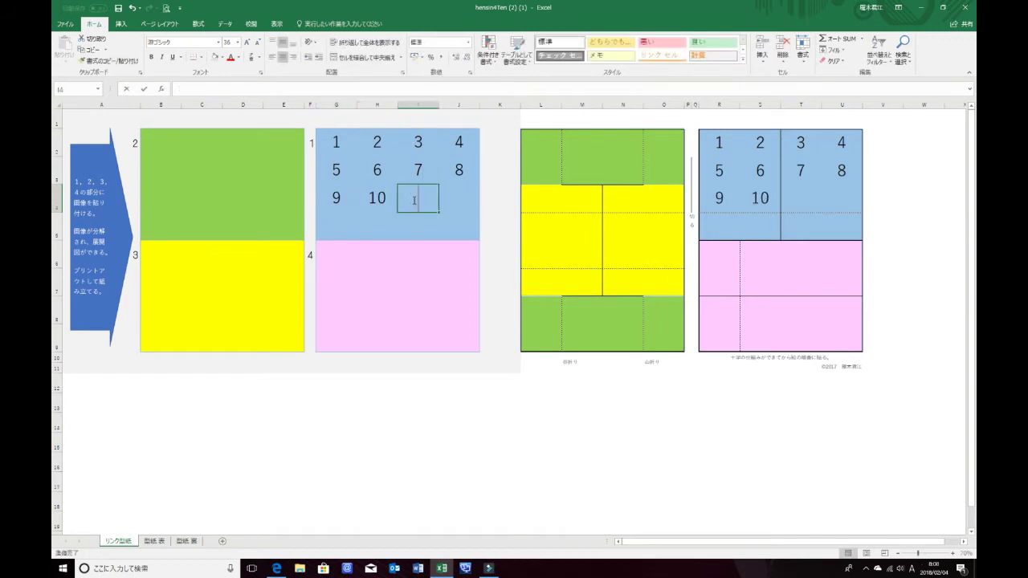
text(11)
click(452, 198)
text(12)
click(342, 225)
text(13)
click(379, 226)
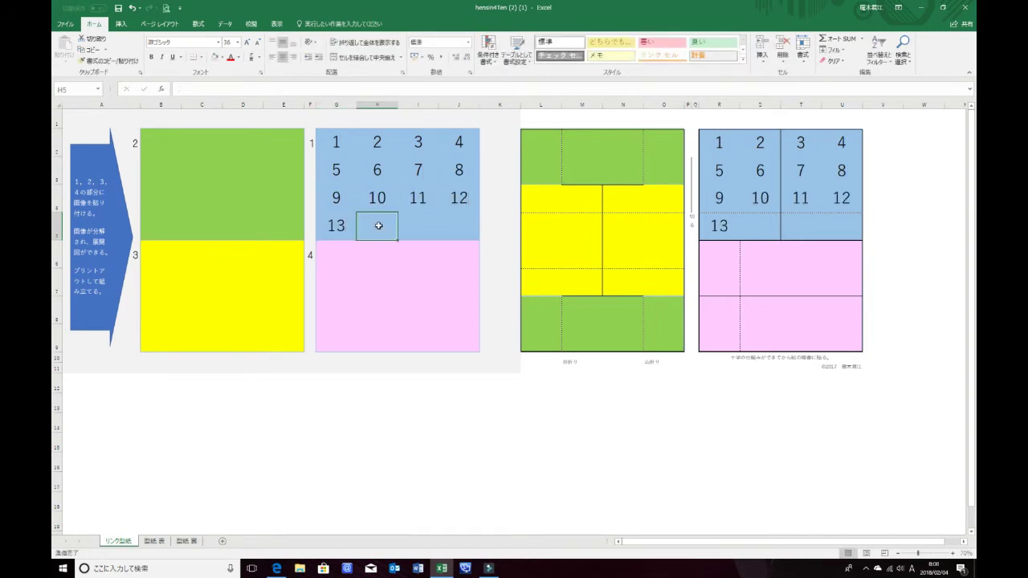
text(14)
click(413, 226)
Finish the grid with 15 and copy the numbered range G2:J5
text(15)
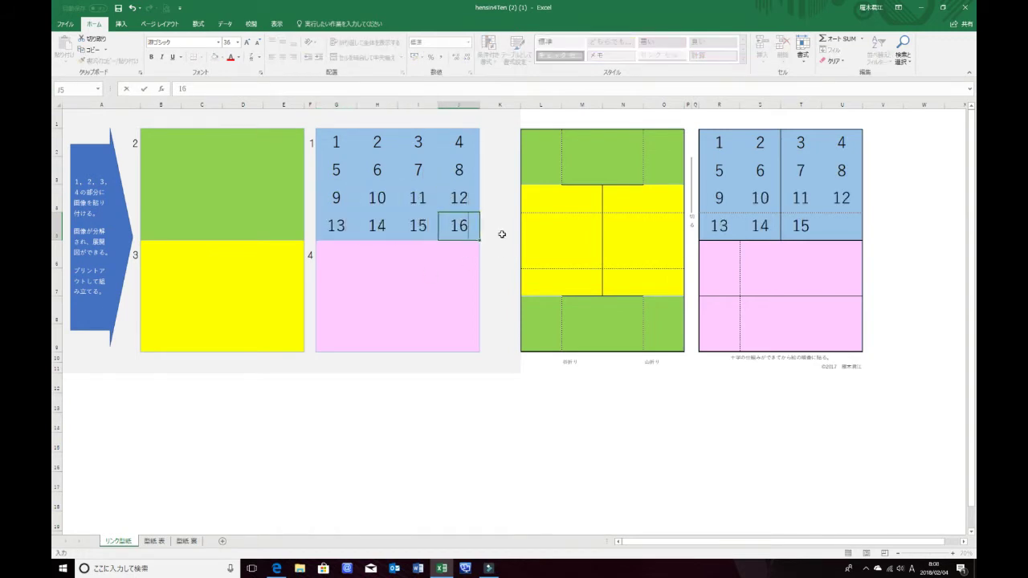
drag(340, 134, 470, 233)
right_click(421, 199)
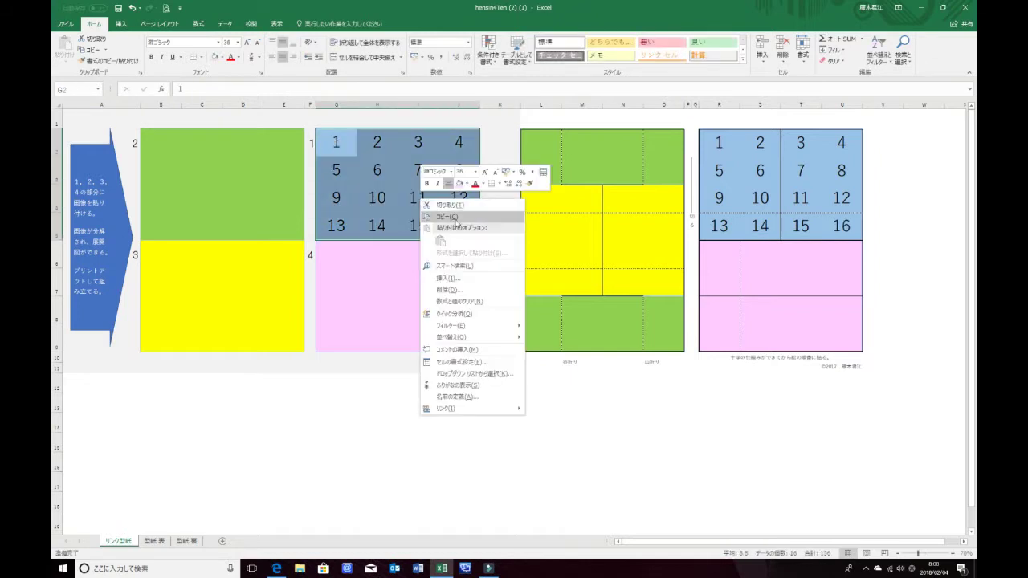
click(454, 217)
Paste the number grid at B2, B6 and G6 to fill panels 2, 3 and 4
right_click(150, 135)
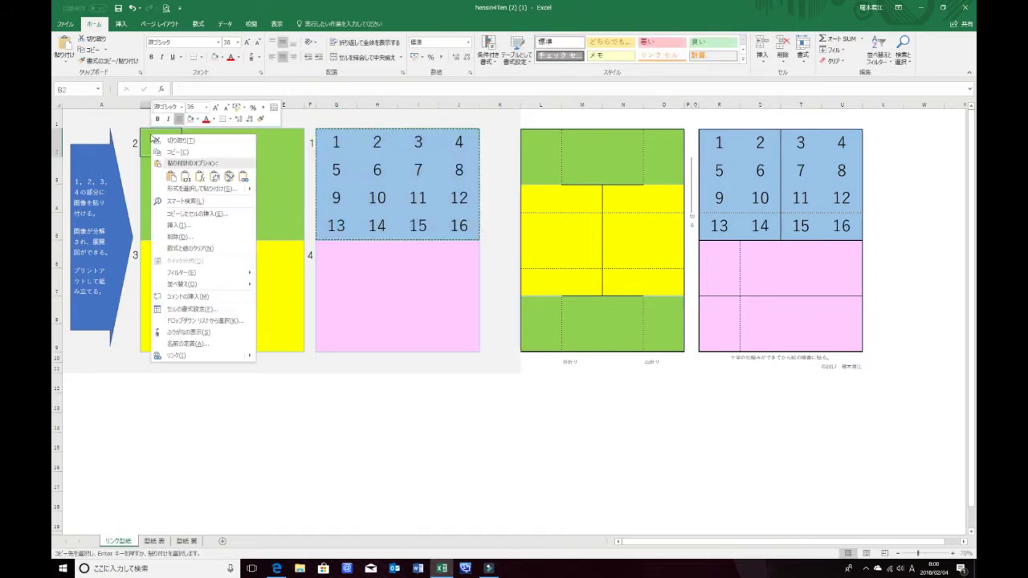
click(184, 177)
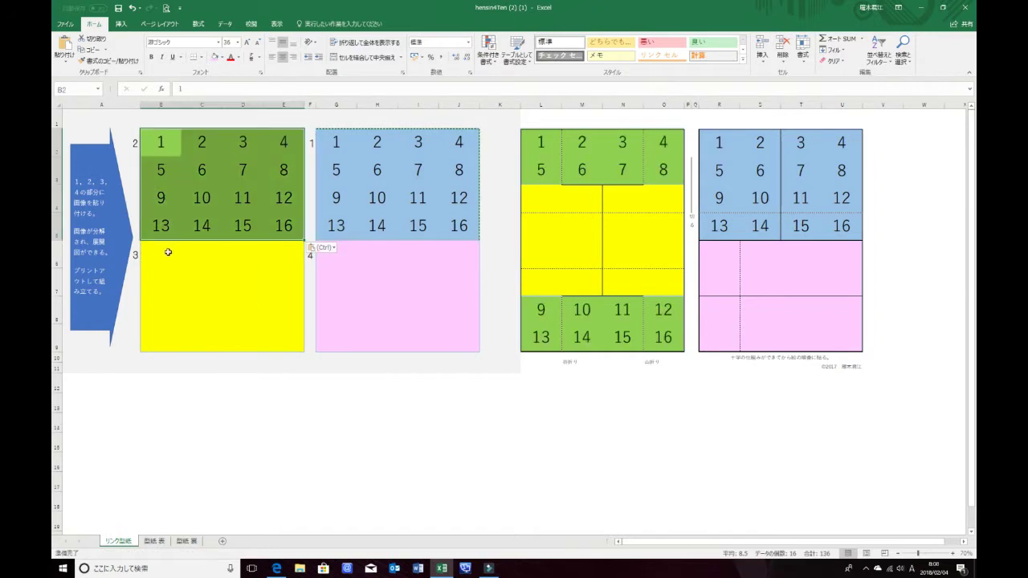
right_click(153, 247)
click(186, 290)
right_click(328, 253)
click(360, 295)
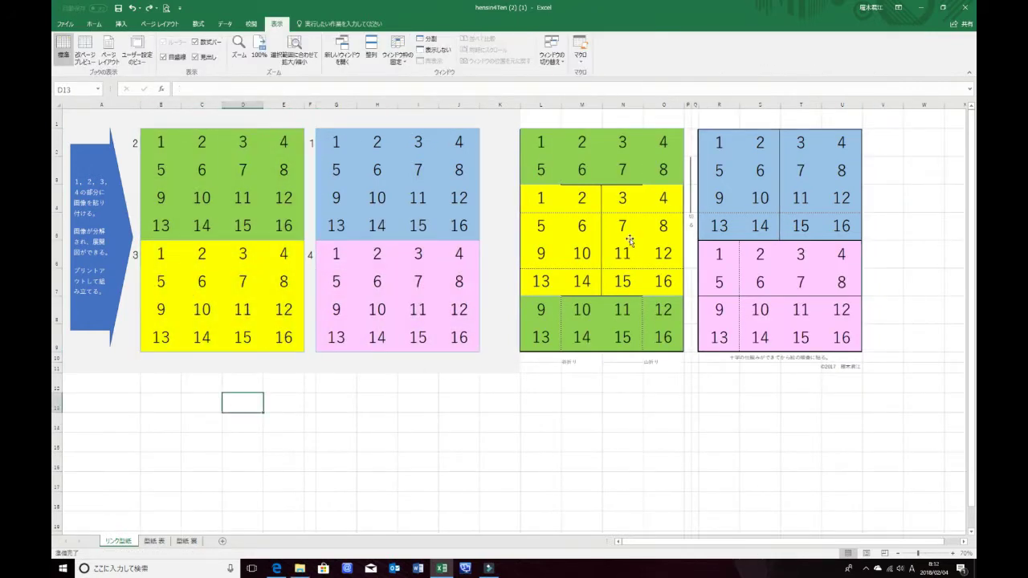
Move the fold-line drawings below the previews and delete the yellow linked picture
drag(631, 241, 633, 473)
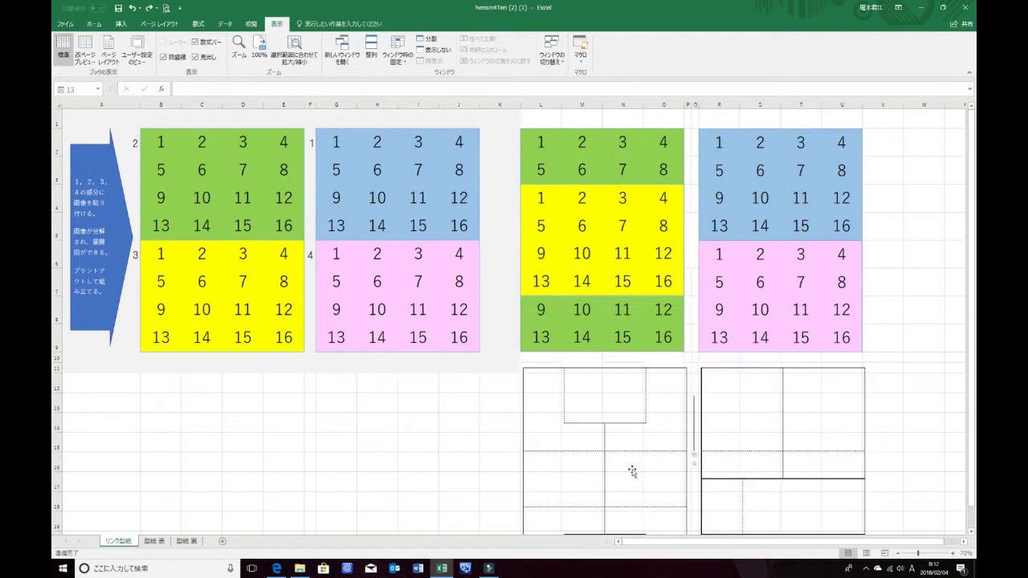
click(536, 200)
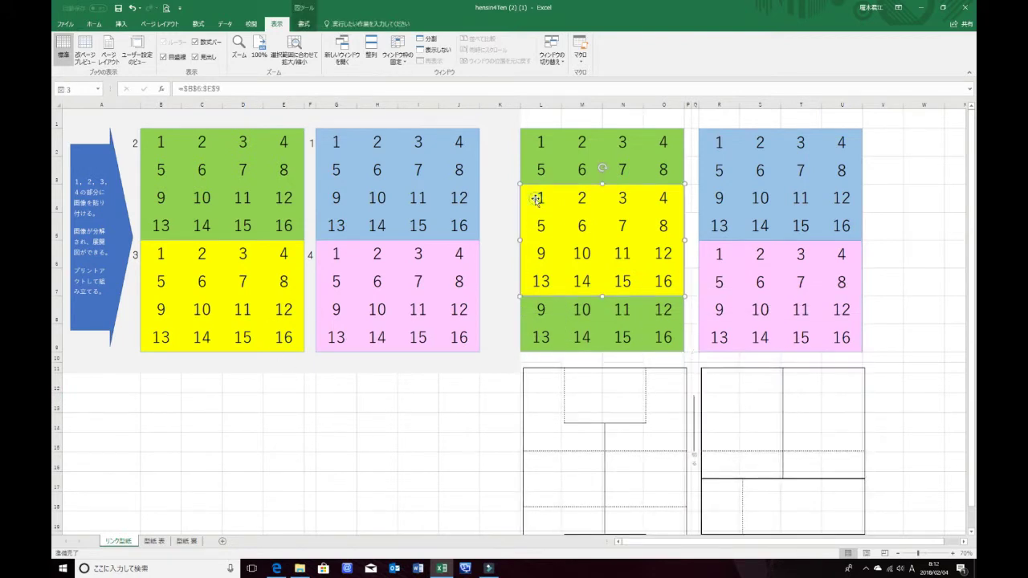
key(Delete)
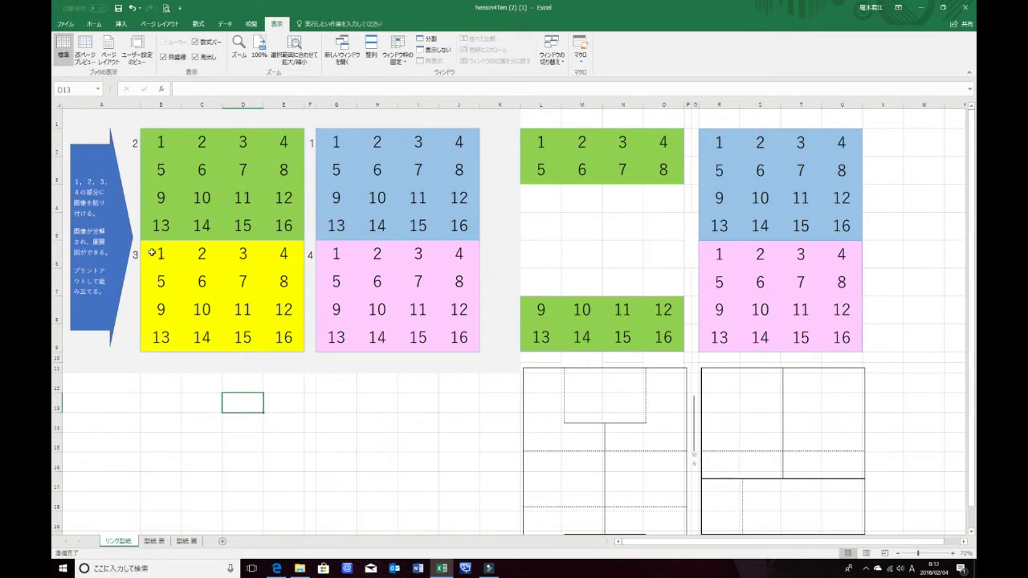
Copy the yellow panel B6:E9 and paste it as a linked picture at L4
drag(152, 253, 276, 337)
right_click(262, 296)
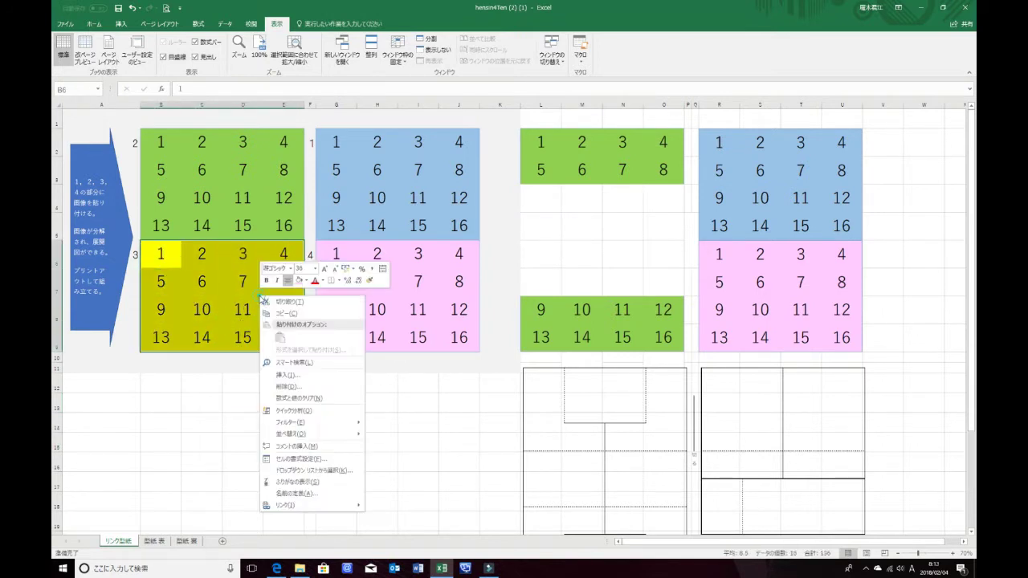
click(277, 312)
click(538, 205)
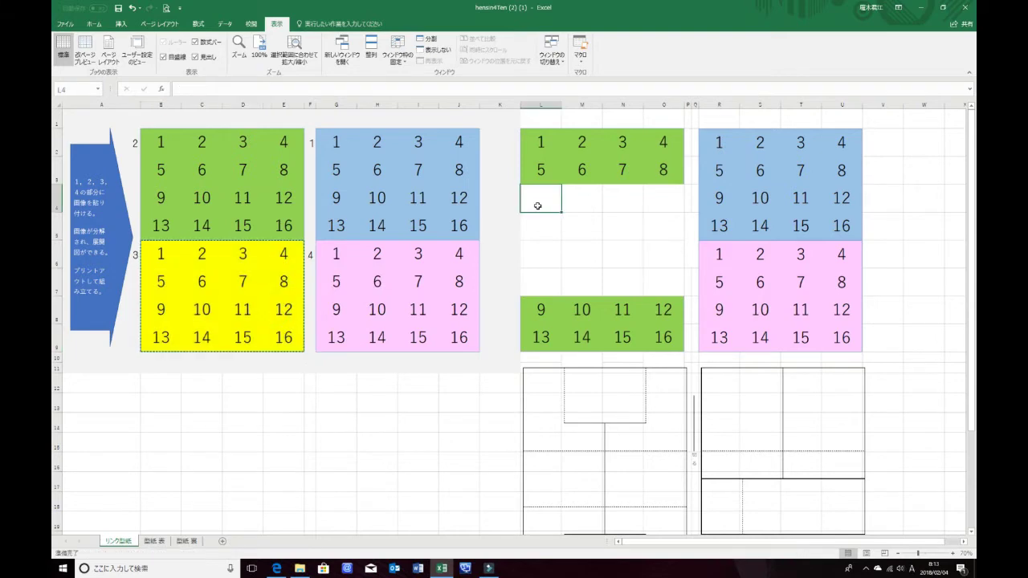
right_click(537, 205)
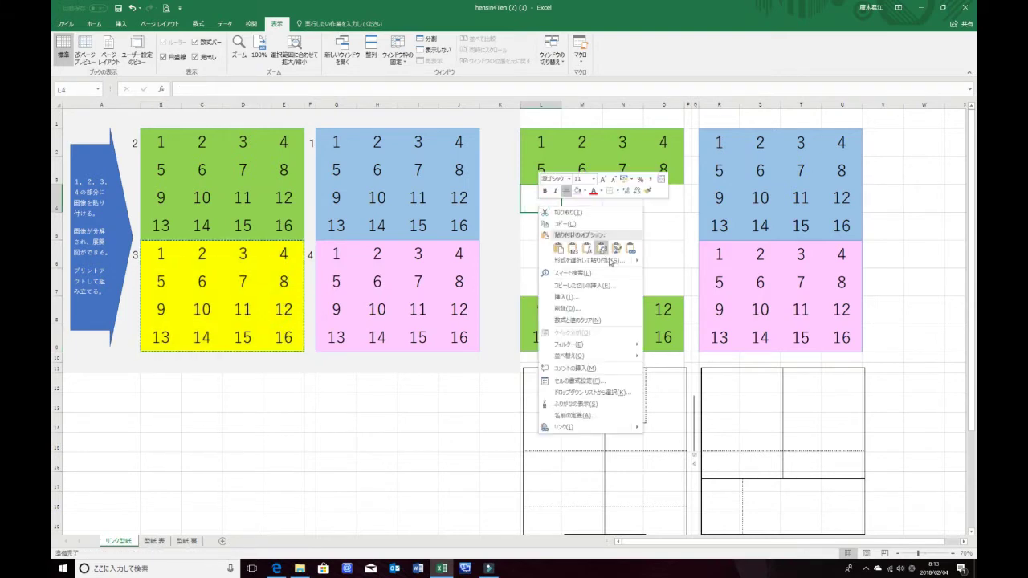
mouse_move(639, 264)
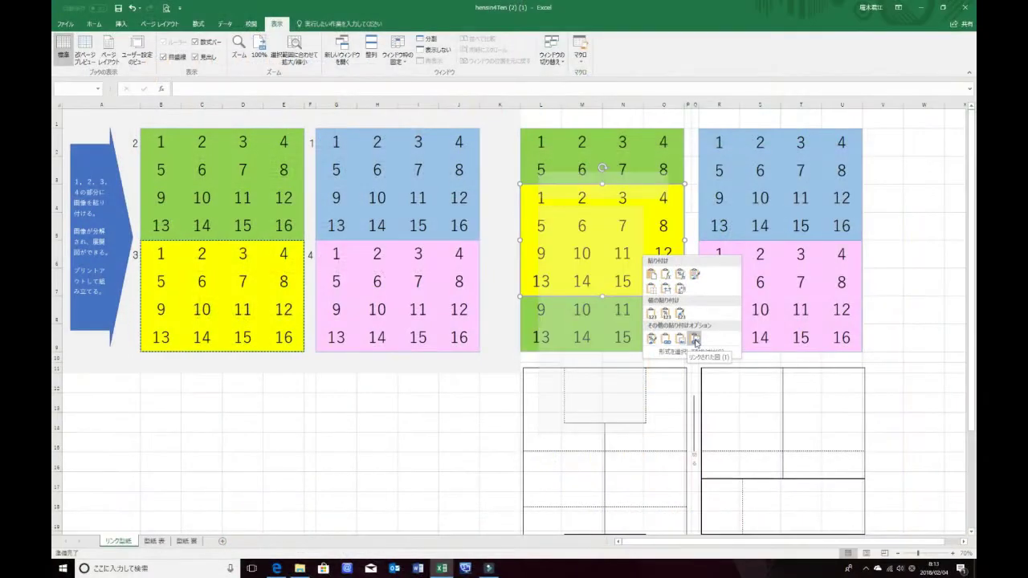
click(696, 341)
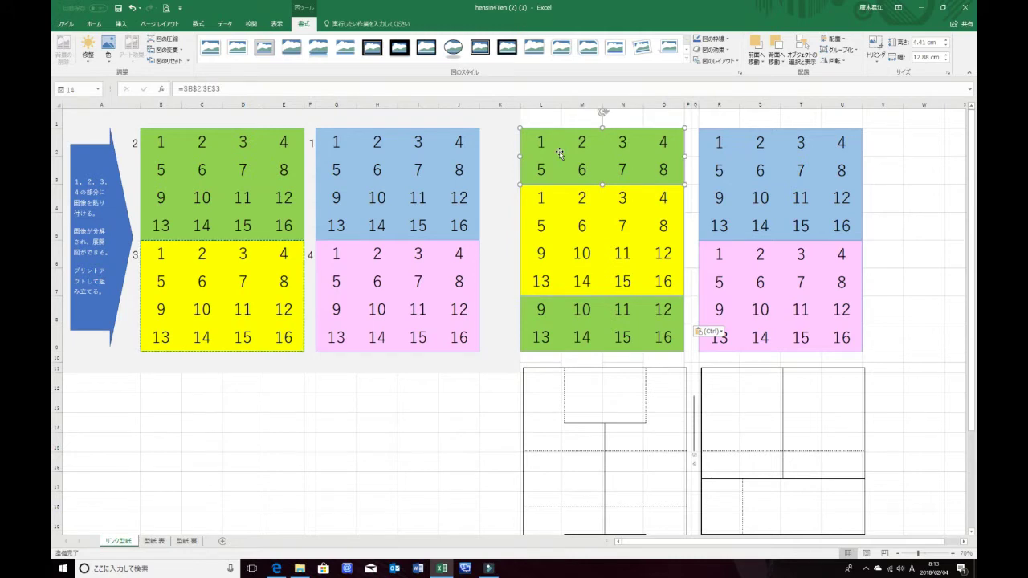
Replace the old green pictures with a linked picture of B2:E3 at cell L2
key(Delete)
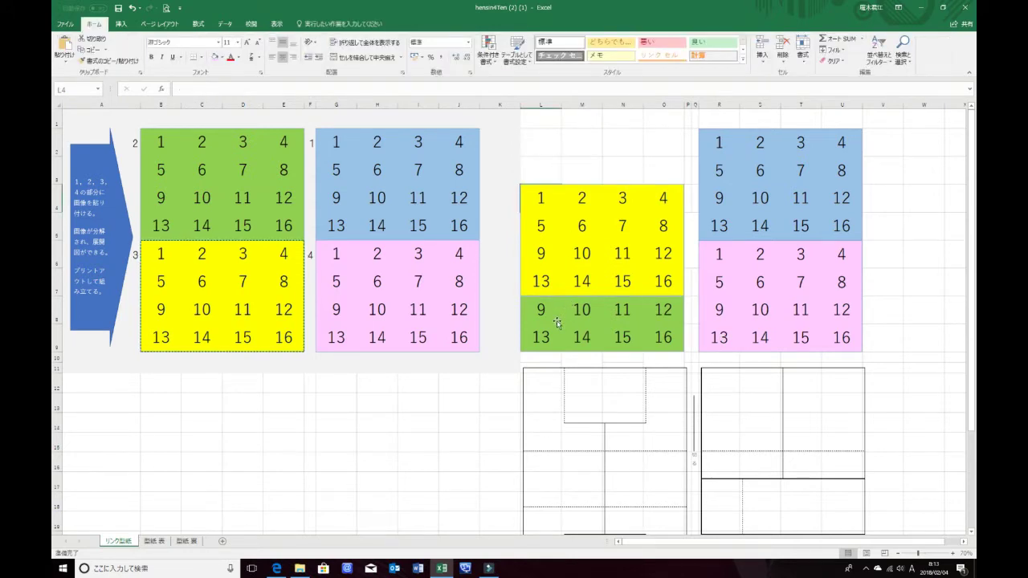
key(Delete)
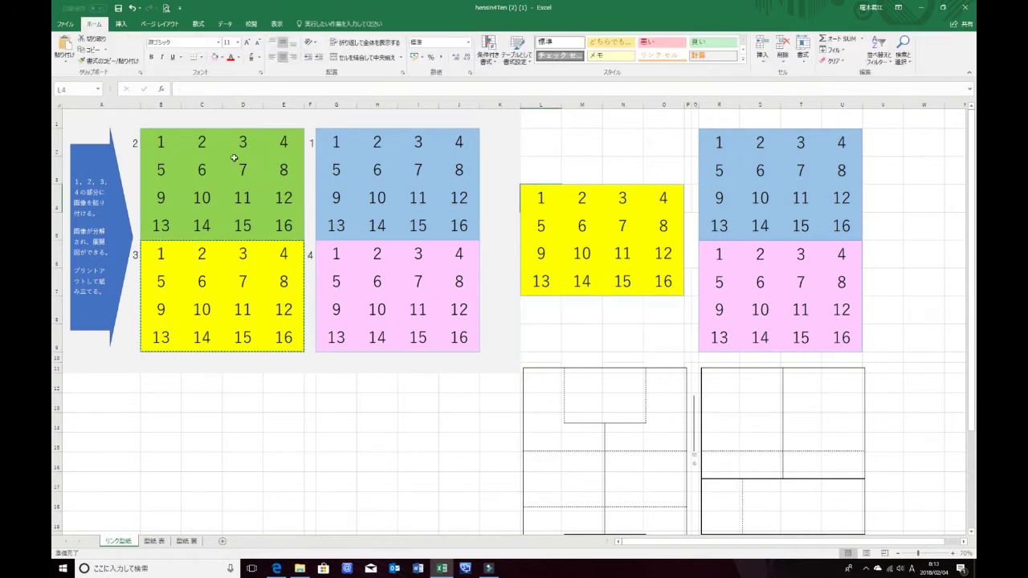
drag(160, 170, 273, 166)
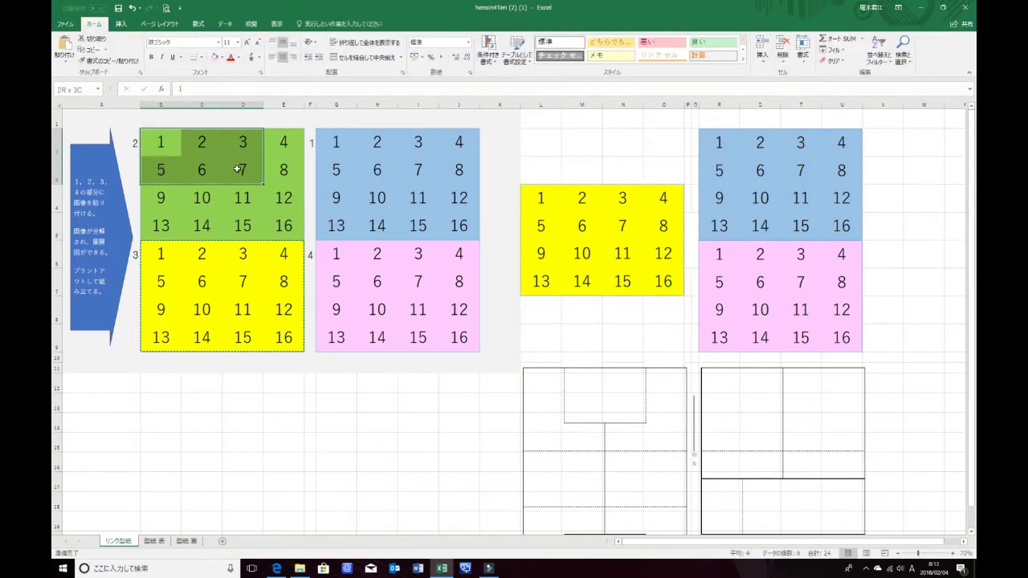
right_click(273, 166)
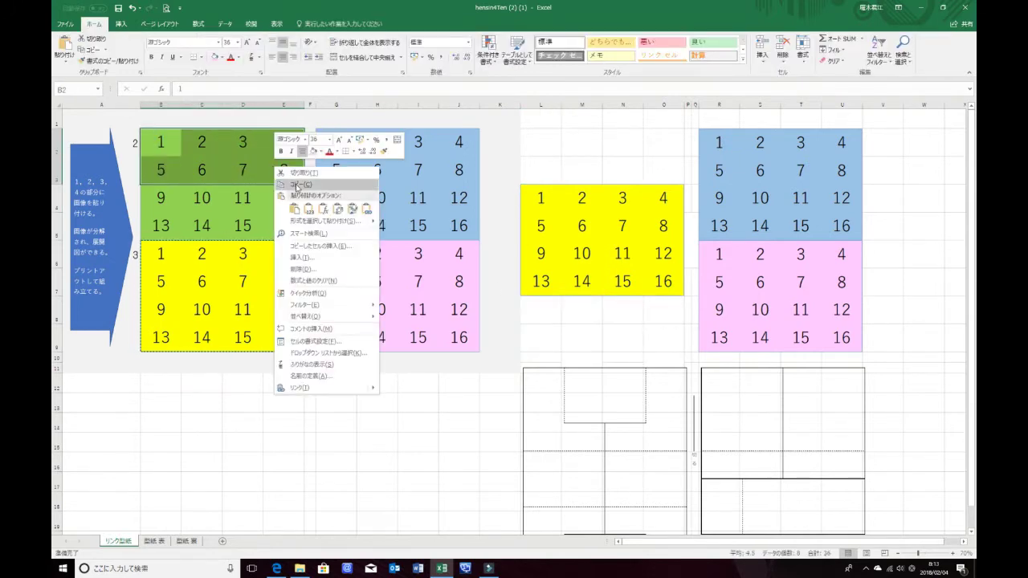
click(297, 185)
click(544, 142)
right_click(544, 142)
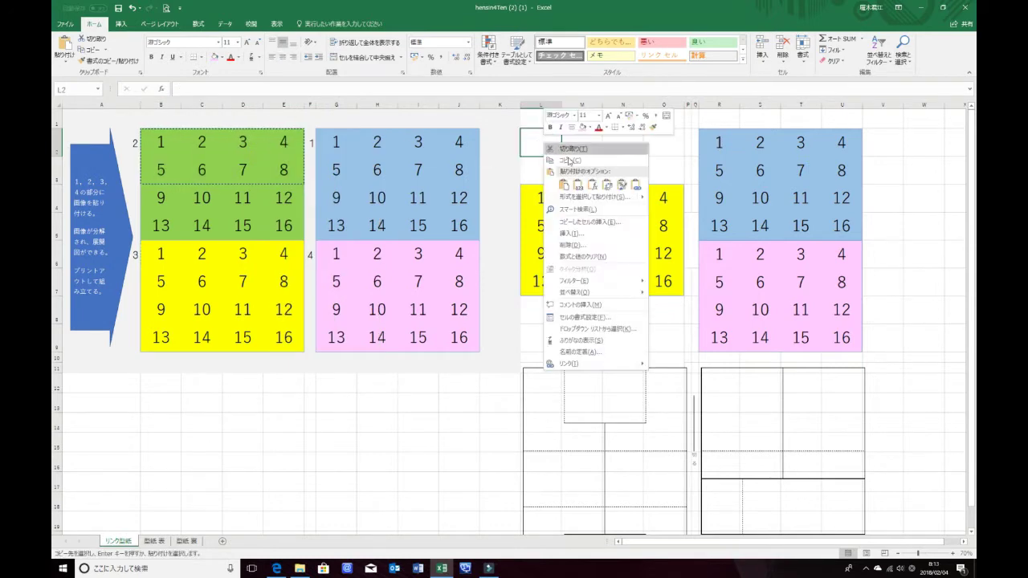
mouse_move(636, 205)
click(710, 276)
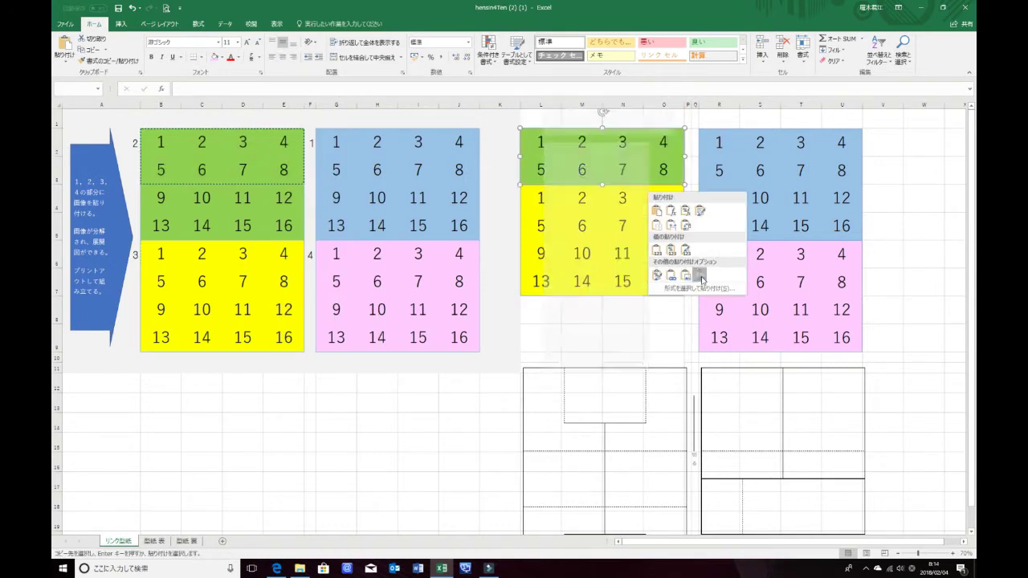
Paste the green panel's lower rows B4:E5 as a linked picture at L8
drag(160, 198, 274, 224)
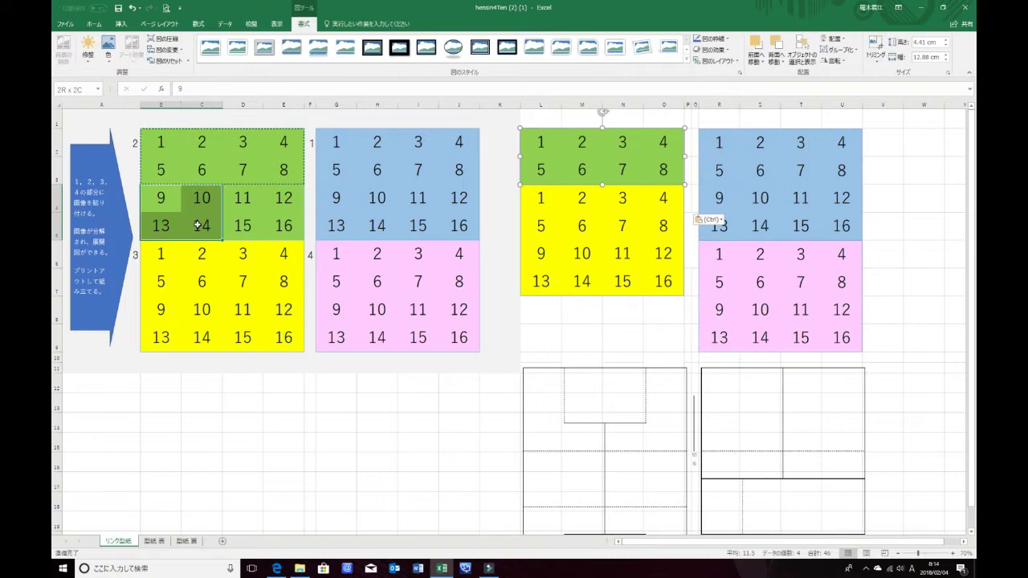
right_click(274, 223)
click(311, 242)
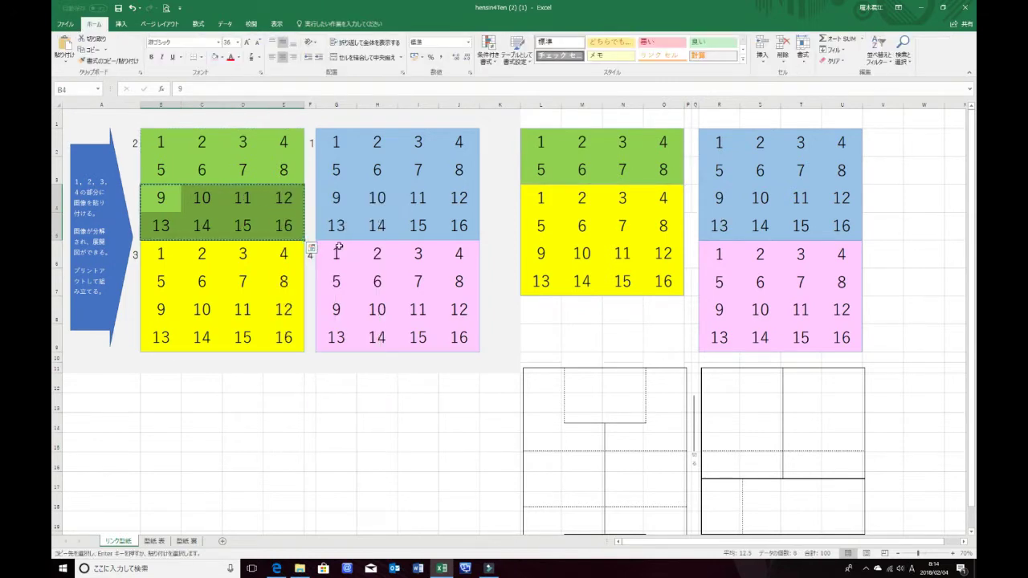
right_click(539, 315)
mouse_move(604, 372)
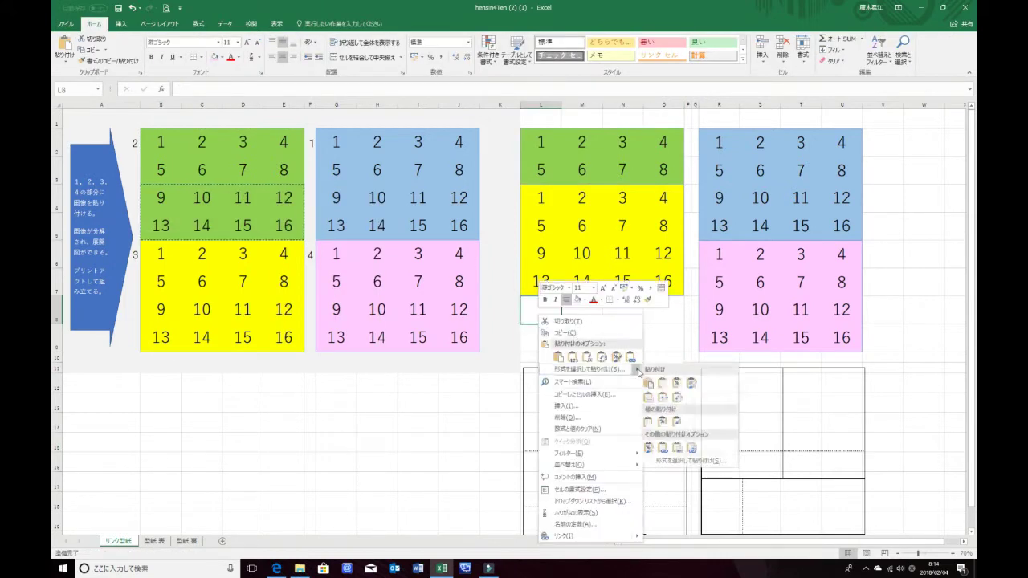
click(692, 438)
click(147, 541)
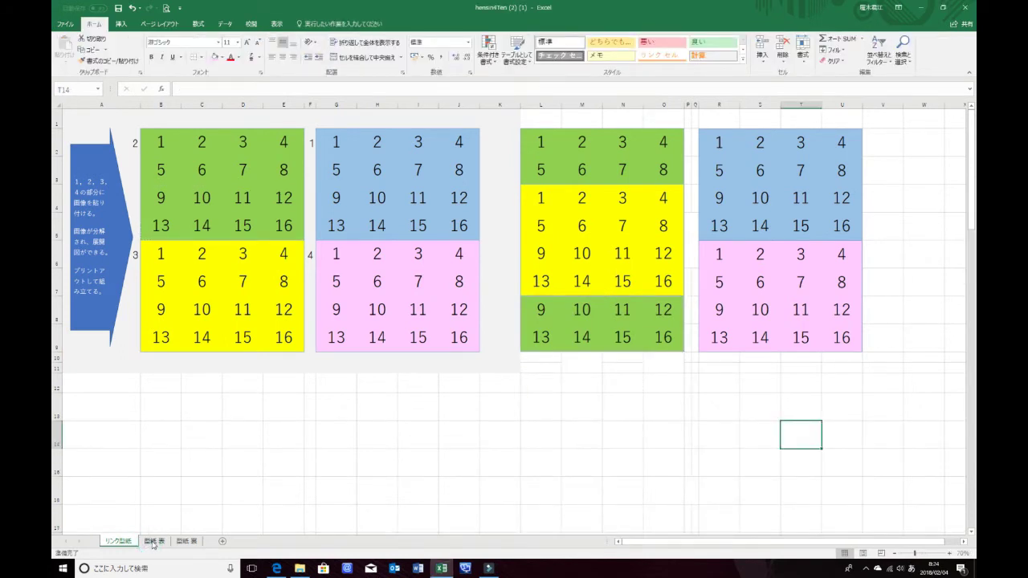
On the 型紙 表 sheet, turn gridlines on and back off
click(153, 541)
click(277, 24)
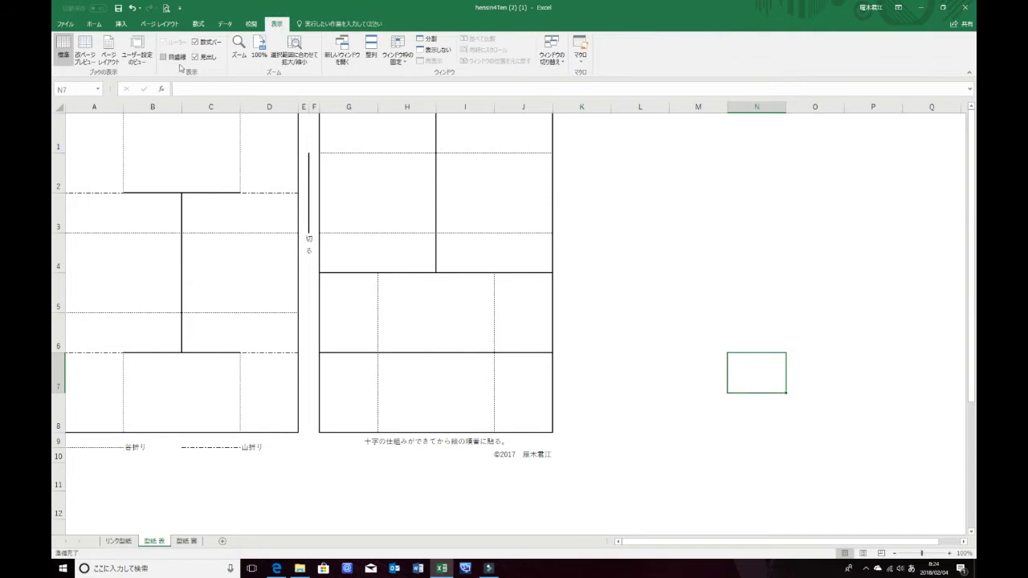
click(163, 57)
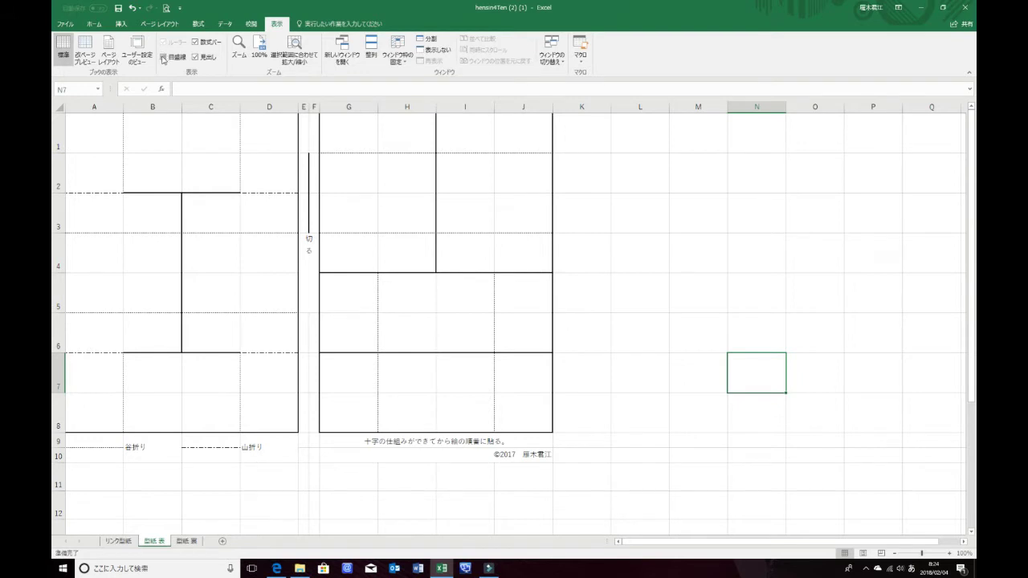
click(163, 57)
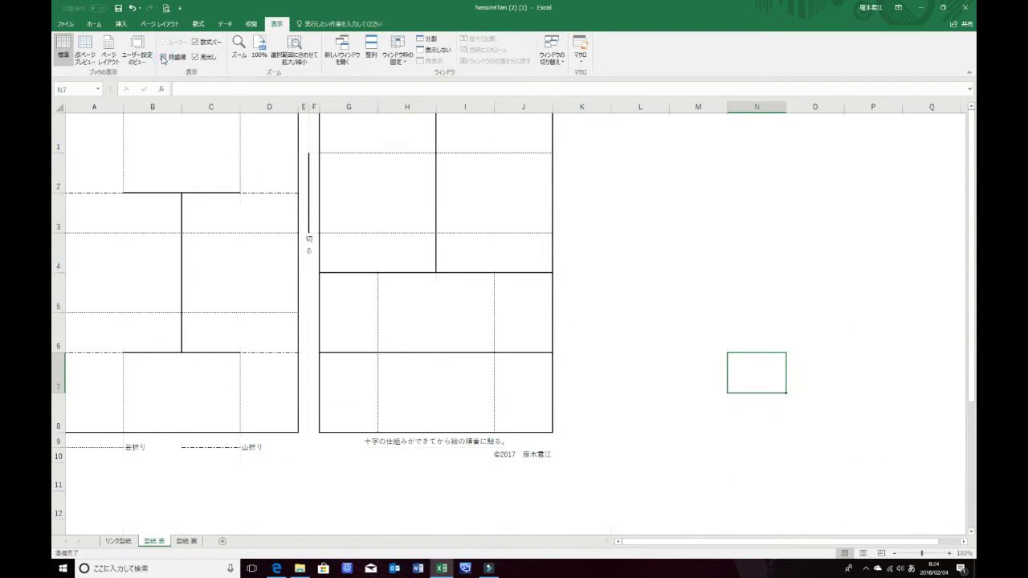
Copy the fold-line layout A1:J10 and return to cell L1 on the リンク型紙 sheet
drag(78, 121, 523, 454)
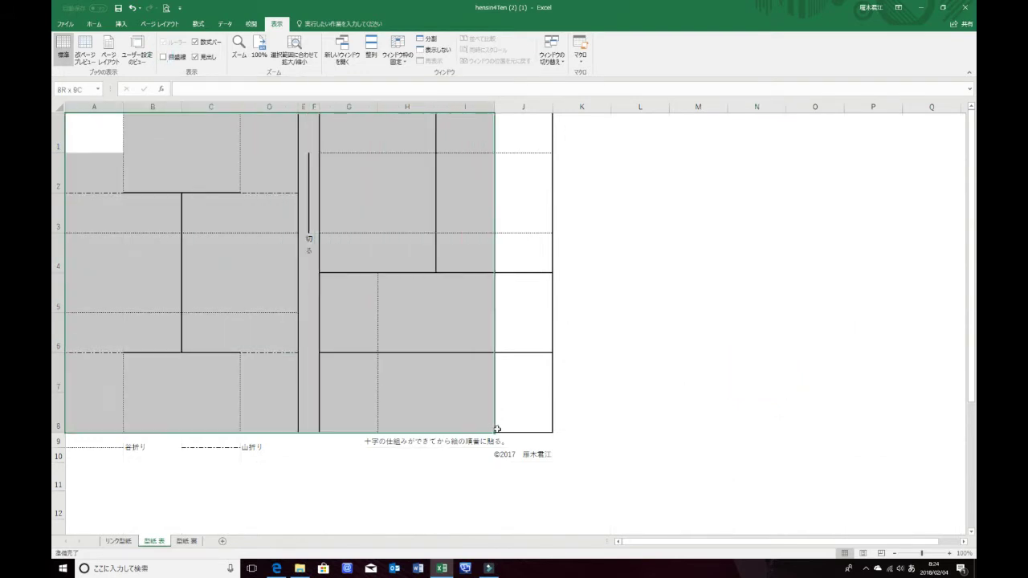
right_click(399, 308)
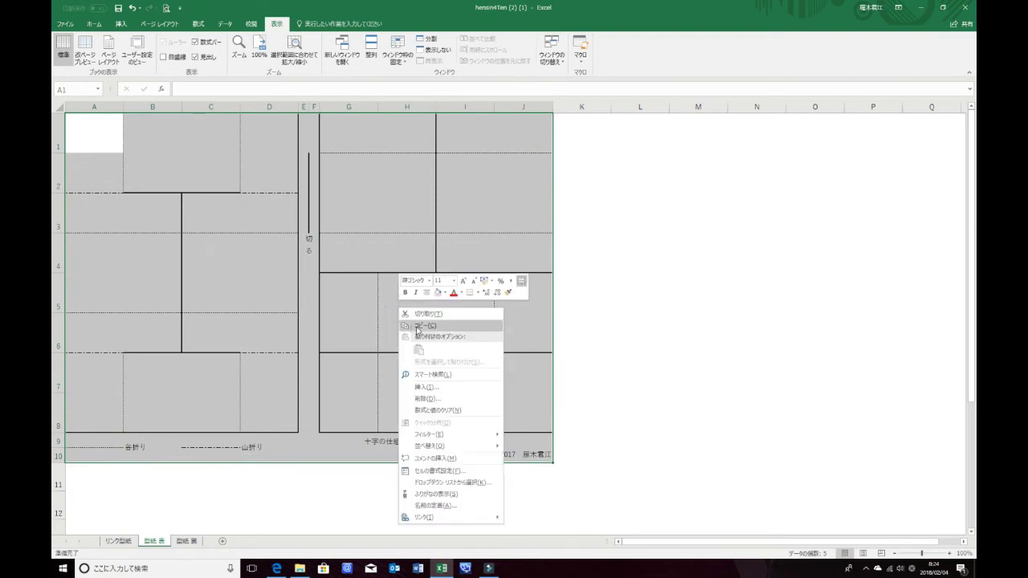
click(417, 326)
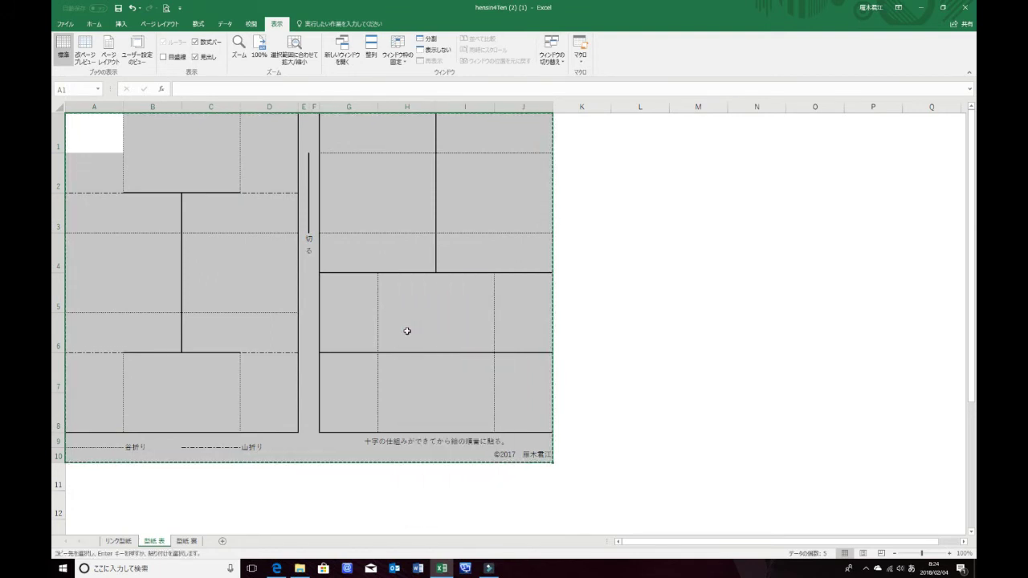
click(122, 543)
click(536, 117)
right_click(540, 118)
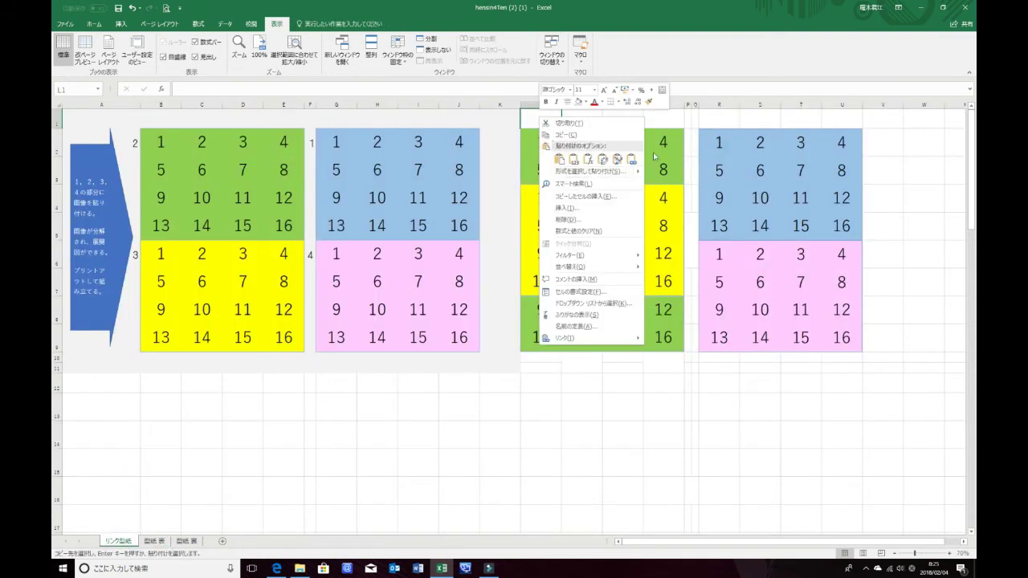
Paste the fold-line layout as a picture at L1 and nudge it down to align with the panels
click(639, 173)
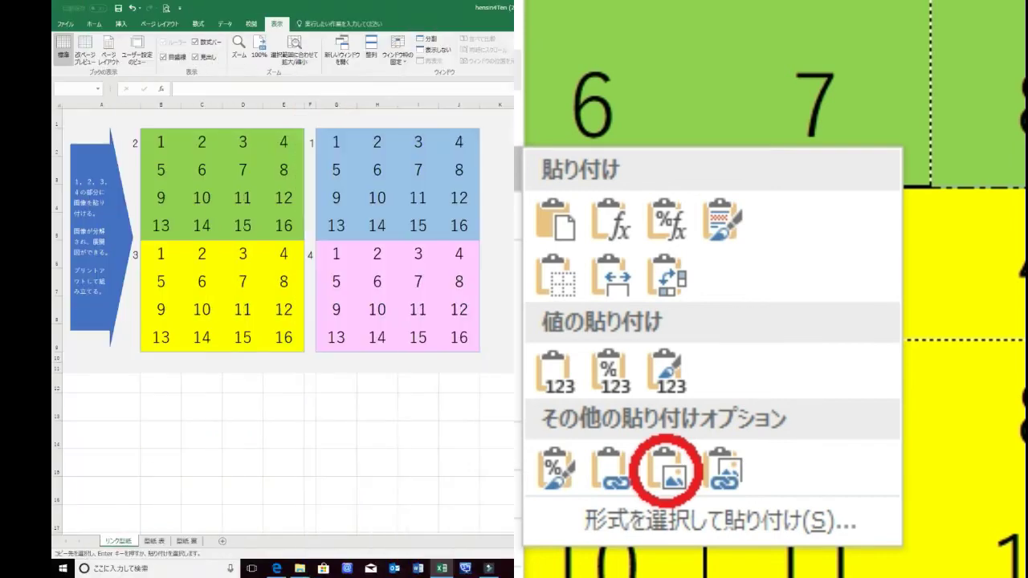
click(689, 255)
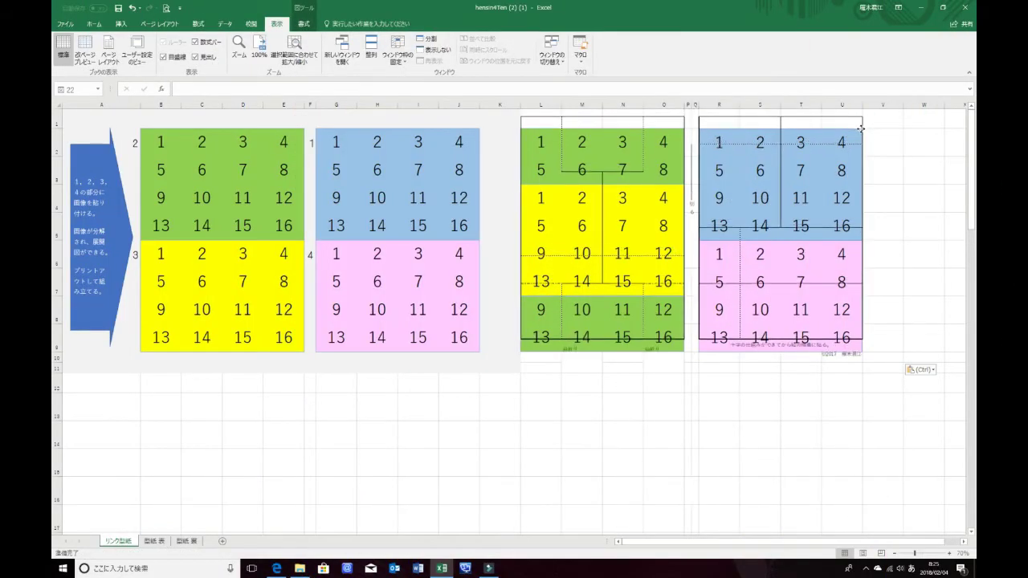
drag(861, 121, 861, 141)
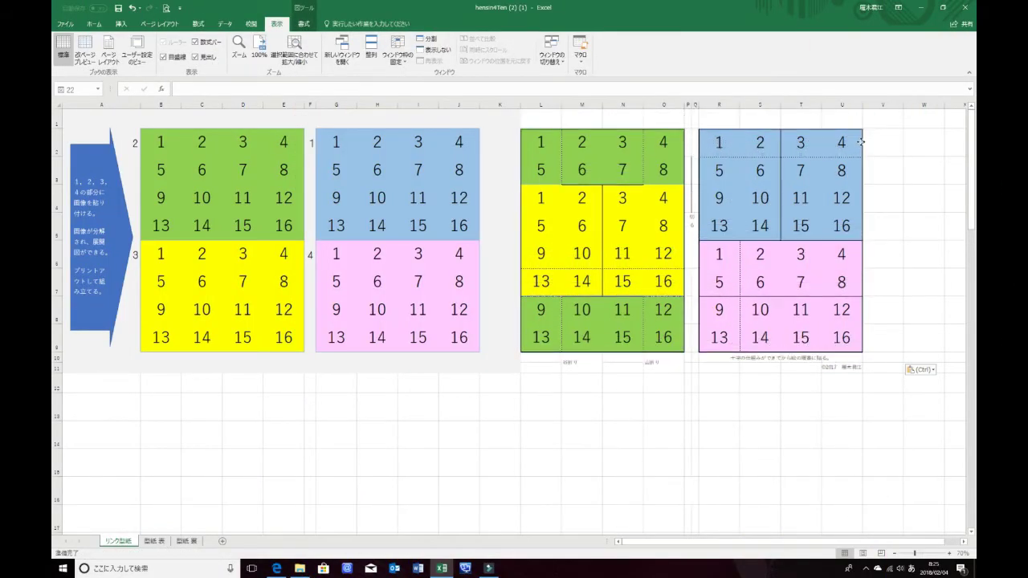
click(860, 142)
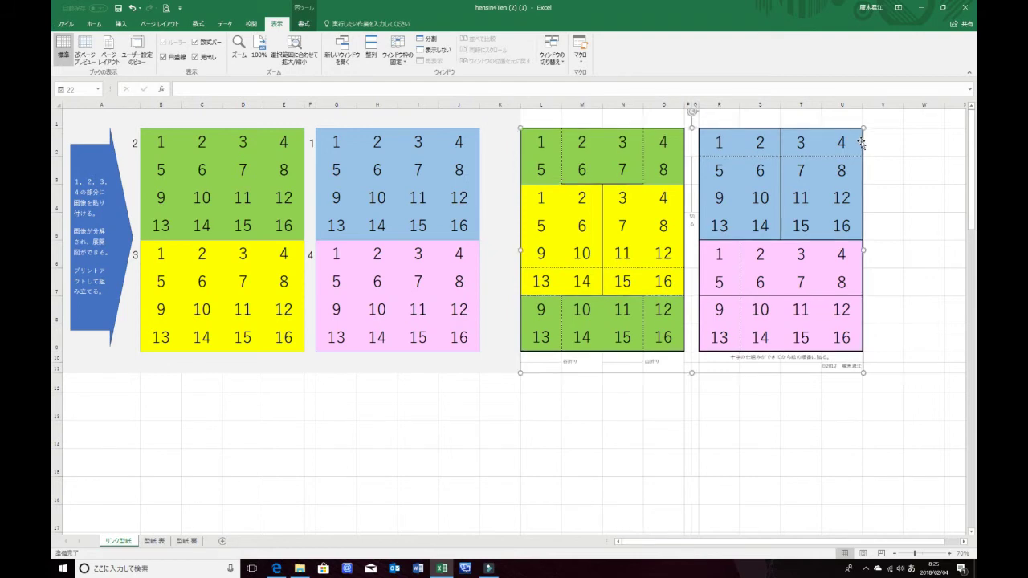
Switch to Page Break Preview, zoom in, and open the print preview with Ctrl+P
click(885, 554)
scroll(844, 426, up, 2)
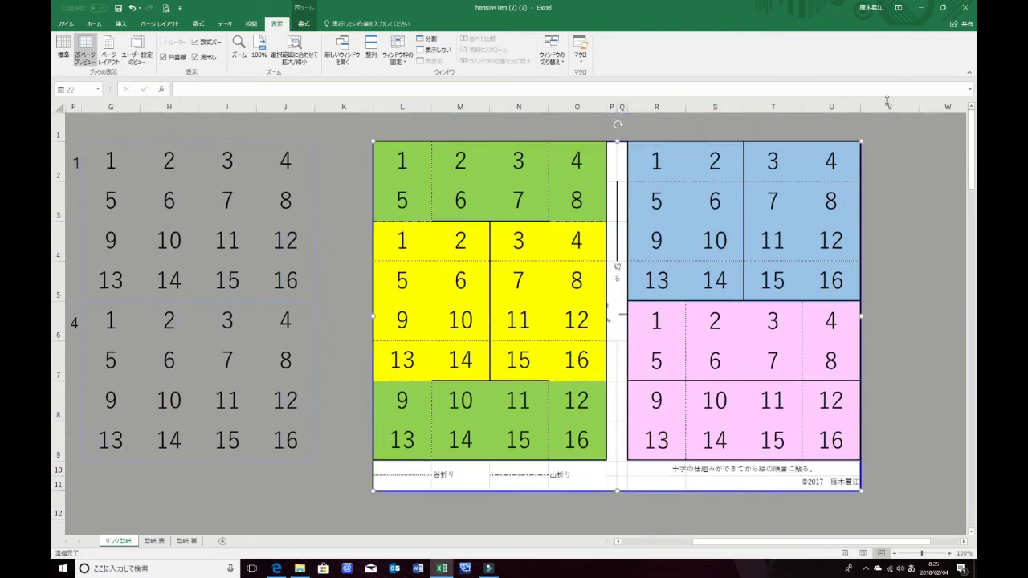
key(ctrl+p)
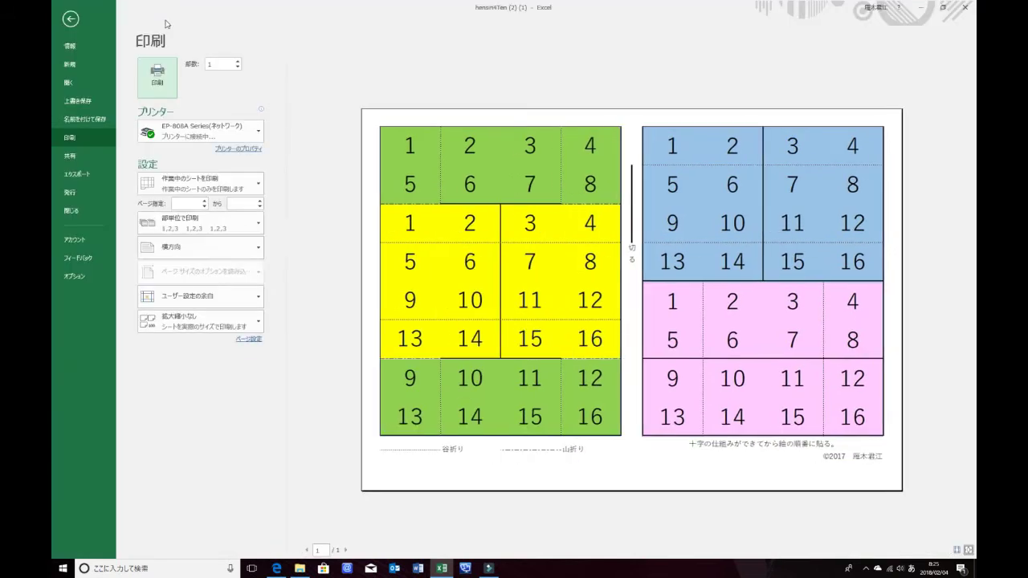